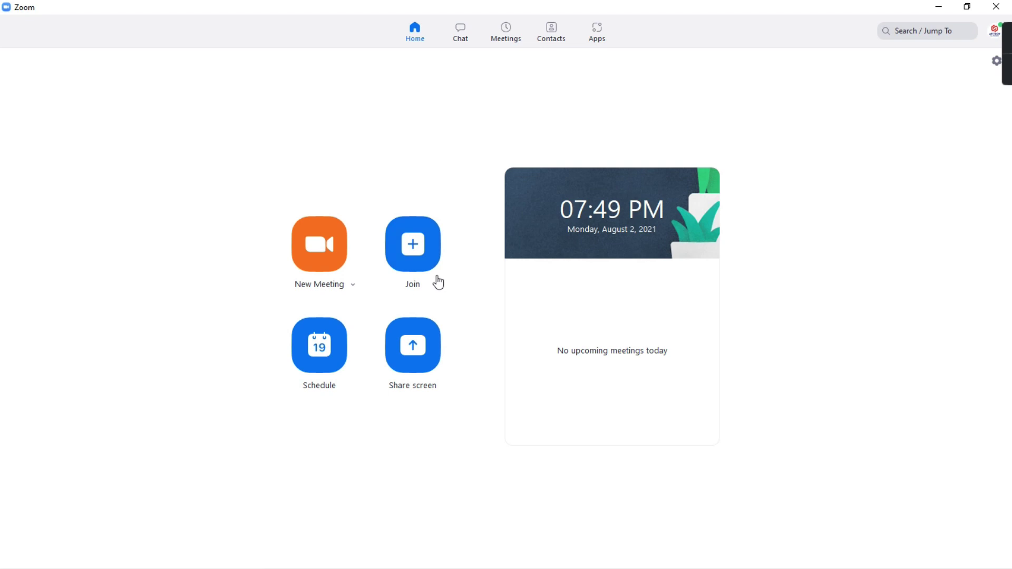
Step: Browse the Discover app catalogue from Zoom's Apps section, then return to the home page
{"action": "left_click", "coordinate": [594, 40]}
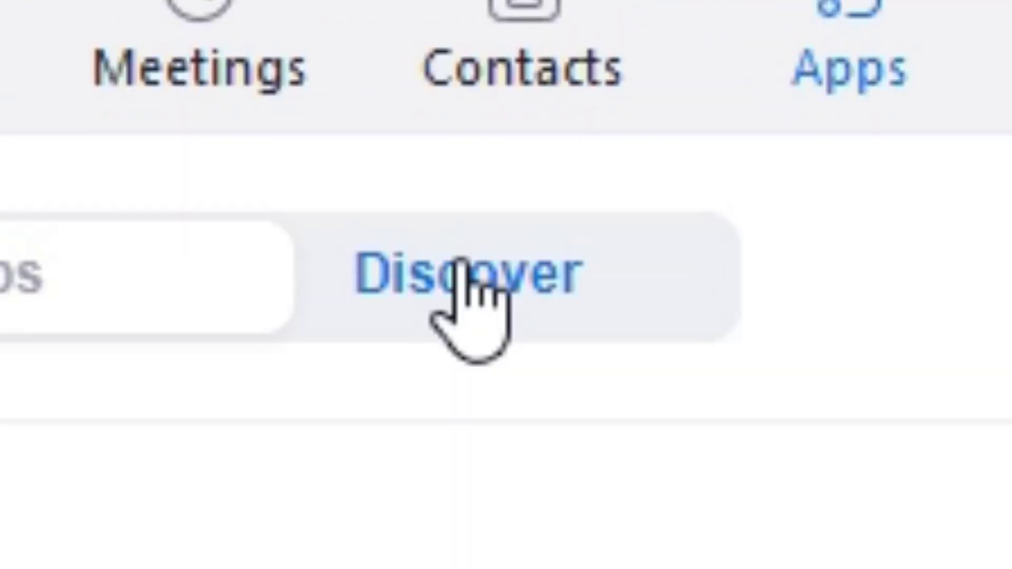
{"action": "left_click", "coordinate": [463, 263]}
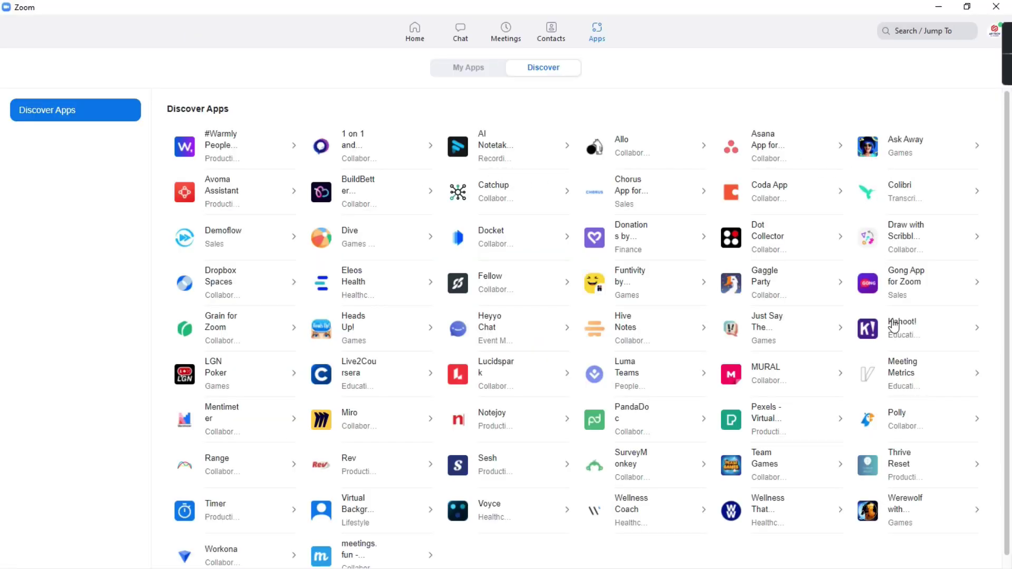
{"action": "scroll", "coordinate": [907, 453], "scroll_direction": "down", "scroll_amount": 1}
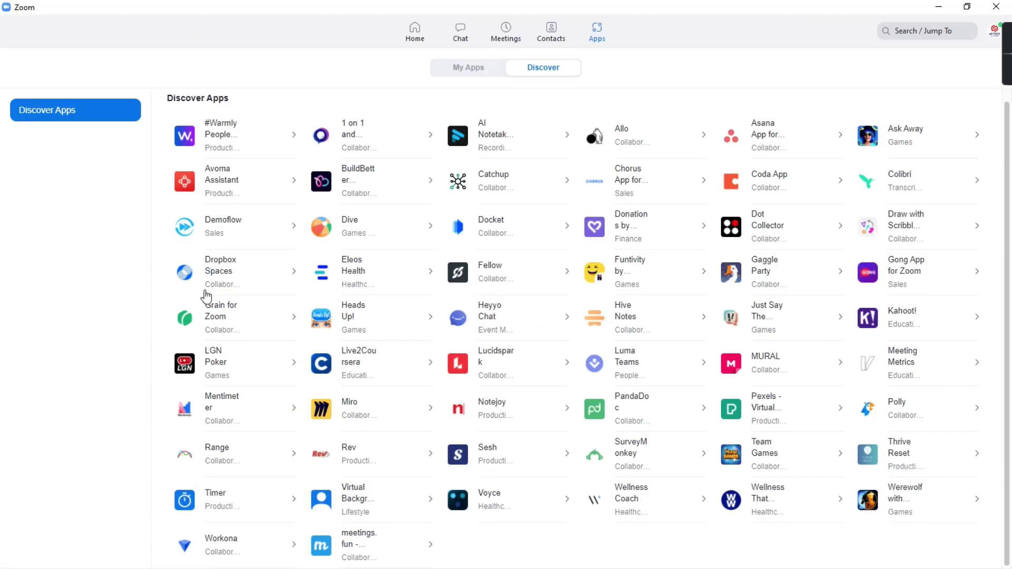
{"action": "scroll", "coordinate": [206, 297], "scroll_direction": "up", "scroll_amount": 1}
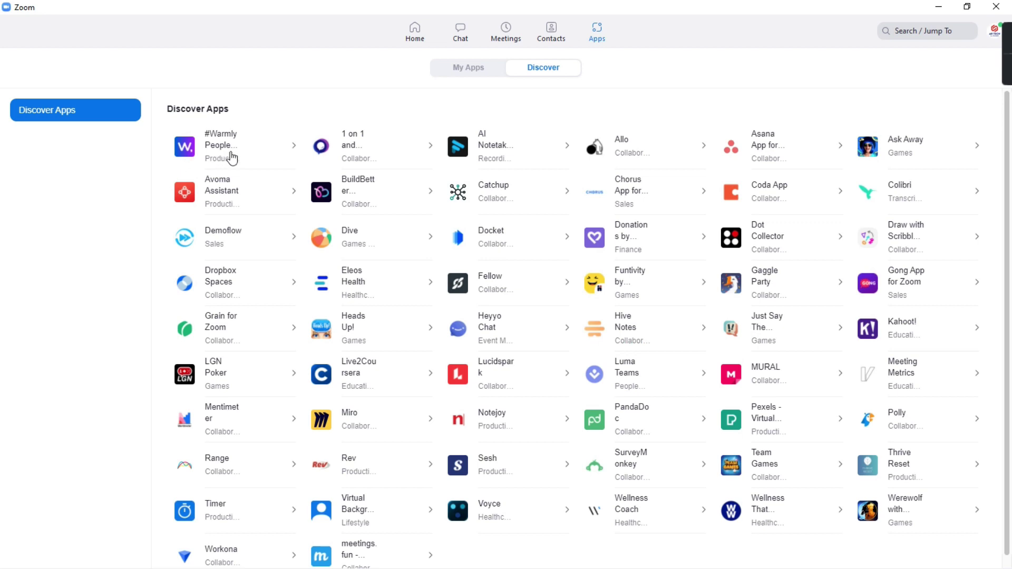
{"action": "left_click", "coordinate": [416, 32]}
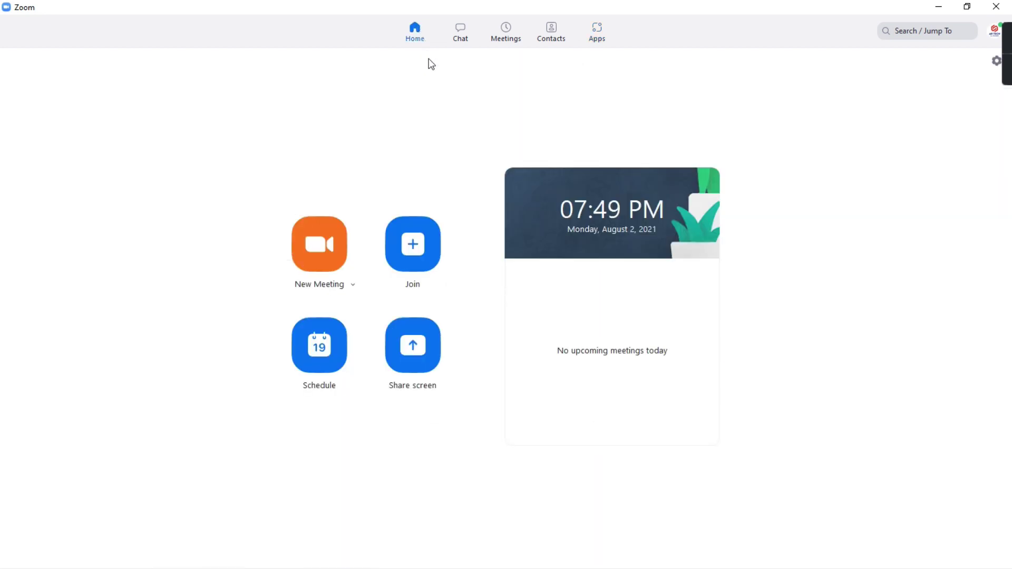
Step: Start a new full-screen meeting and open its Apps panel, widened beside the video
{"action": "left_click", "coordinate": [339, 239]}
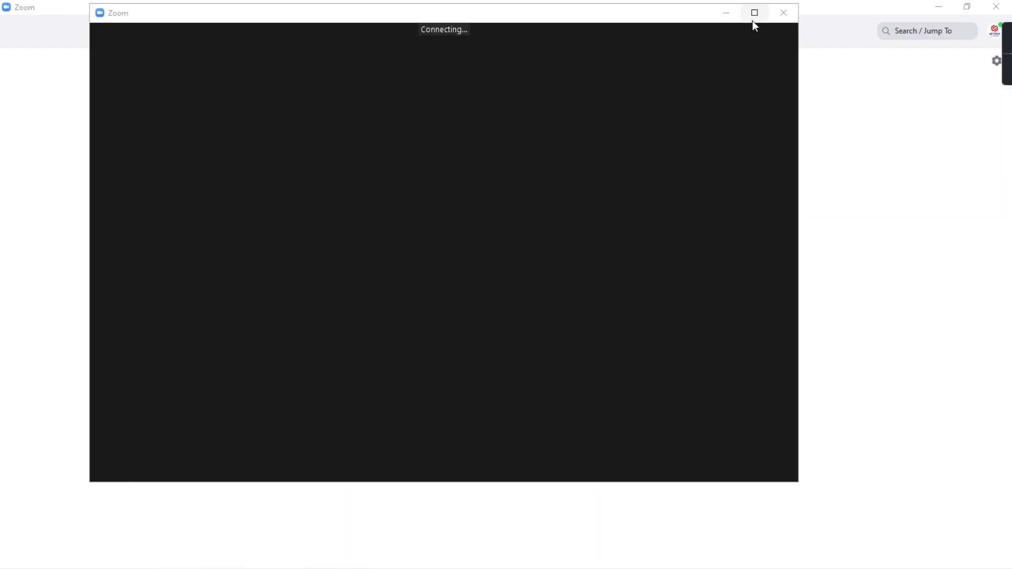
{"action": "left_click", "coordinate": [752, 20]}
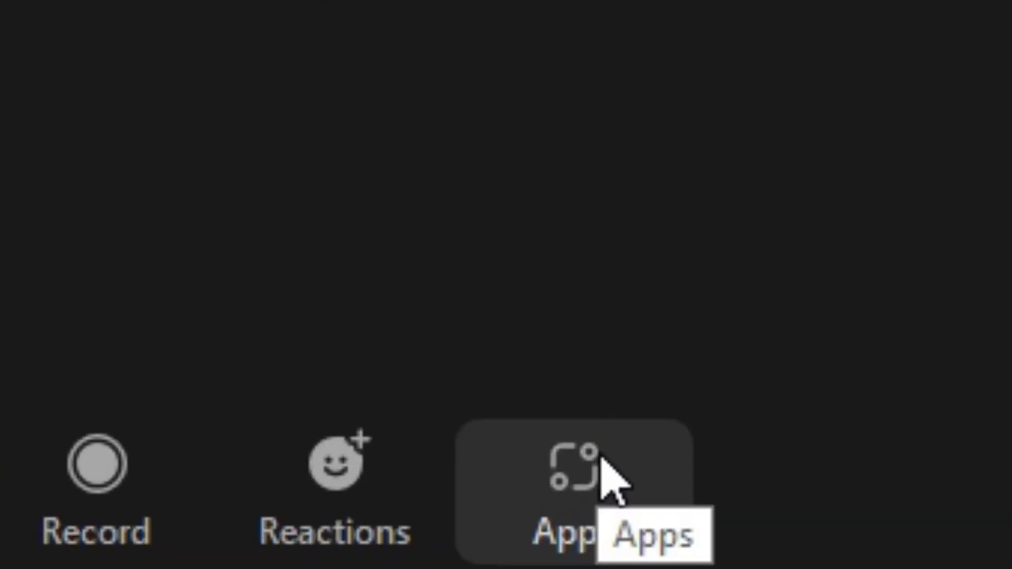
{"action": "left_click", "coordinate": [602, 460]}
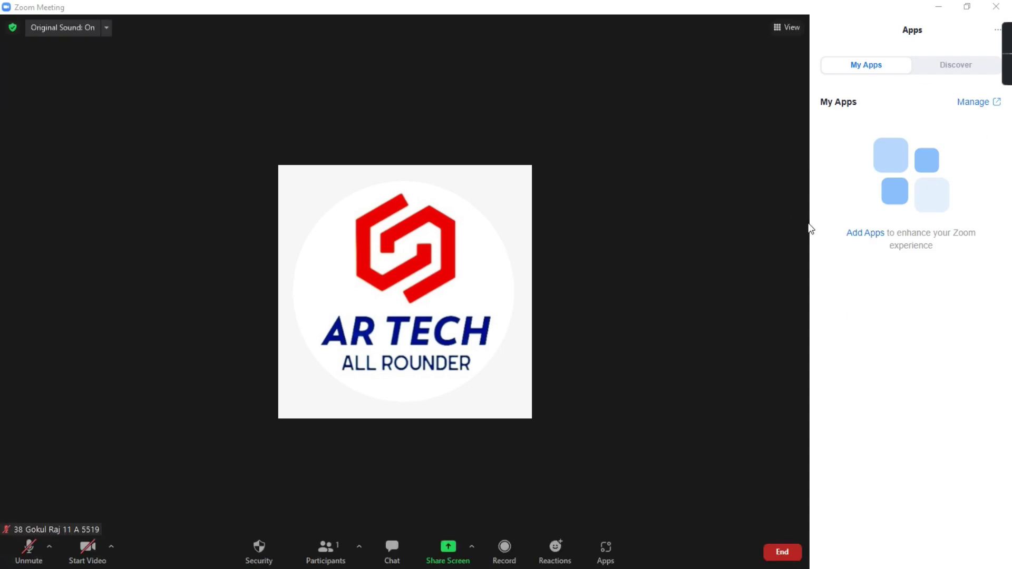
{"action": "left_click_drag", "start_coordinate": [809, 225], "coordinate": [480, 227]}
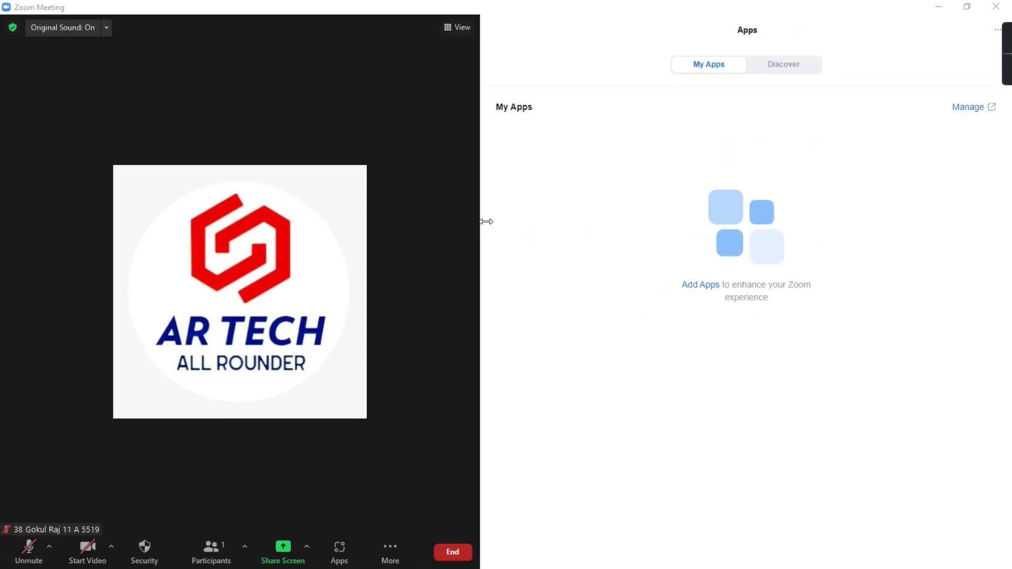
Step: Scroll through the Discover list of apps in the meeting's Apps panel
{"action": "left_click", "coordinate": [791, 67]}
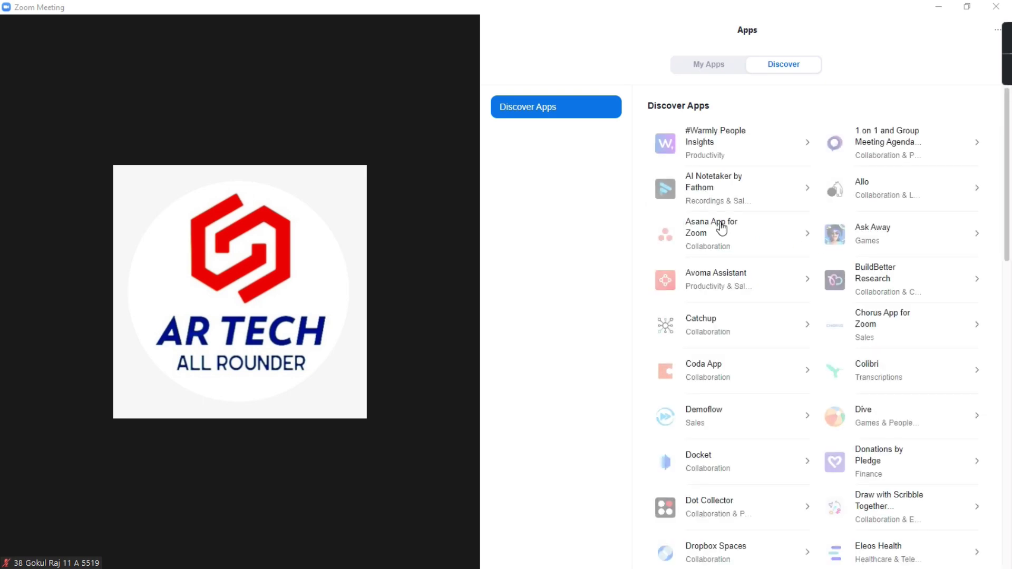
{"action": "scroll", "coordinate": [801, 293], "scroll_direction": "down", "scroll_amount": 15}
{"action": "scroll", "coordinate": [825, 340], "scroll_direction": "up", "scroll_amount": 15}
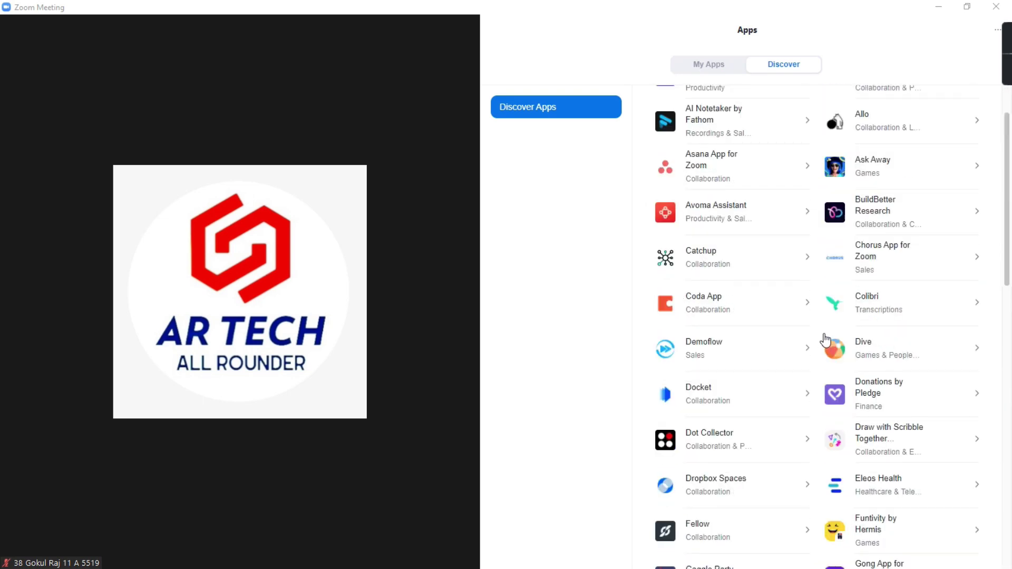
{"action": "scroll", "coordinate": [825, 340], "scroll_direction": "up", "scroll_amount": 2}
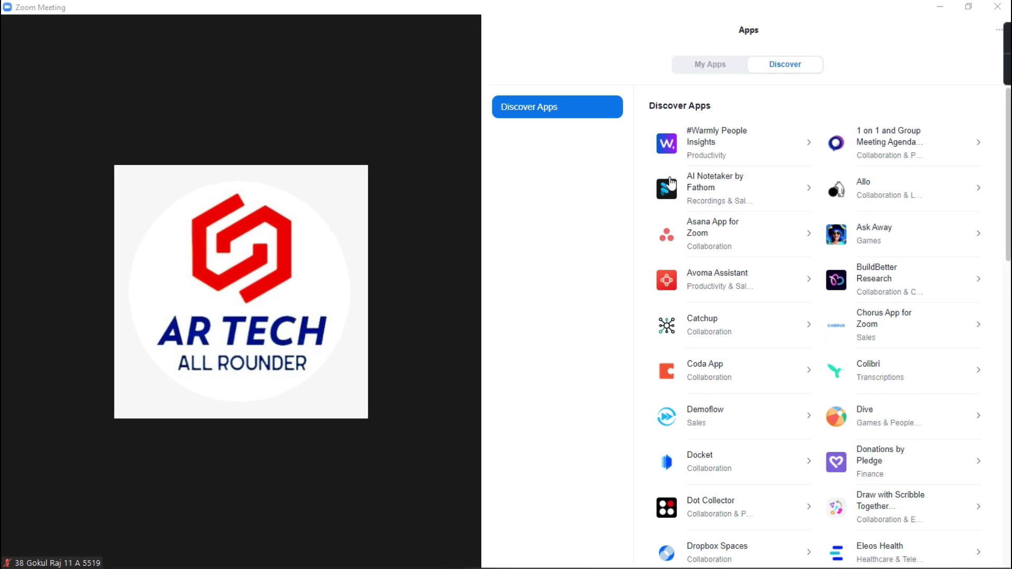
{"action": "scroll", "coordinate": [901, 278], "scroll_direction": "down", "scroll_amount": 15}
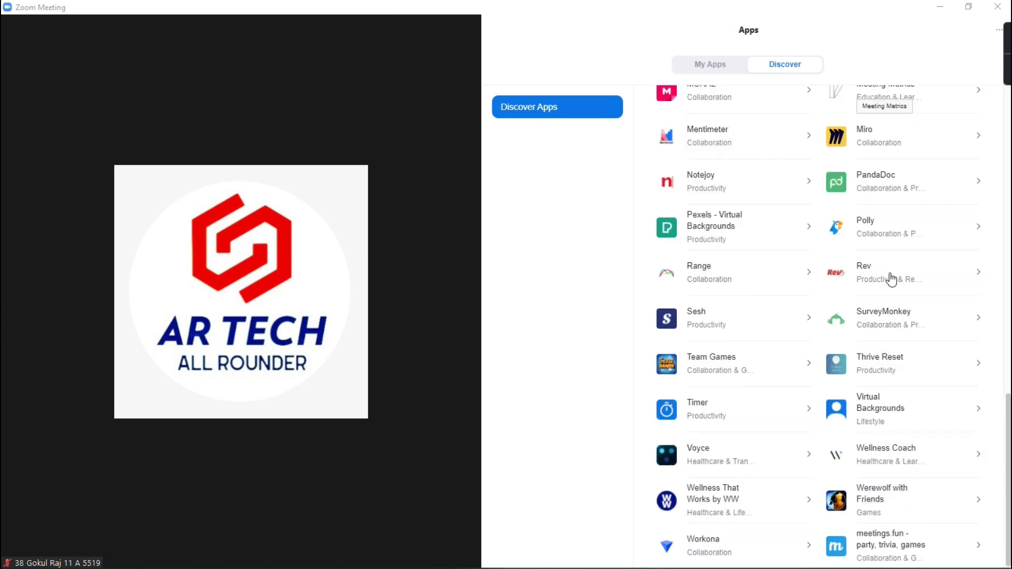
{"action": "scroll", "coordinate": [892, 280], "scroll_direction": "up", "scroll_amount": 15}
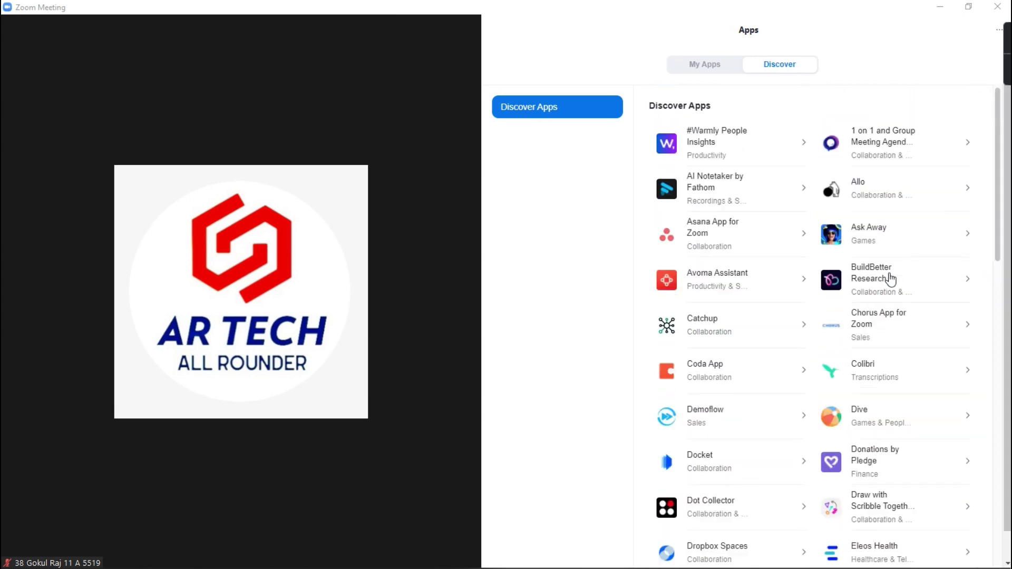
Step: Open the #Warmly People Insights page, view all its screenshots and expand the full description
{"action": "left_click", "coordinate": [809, 148]}
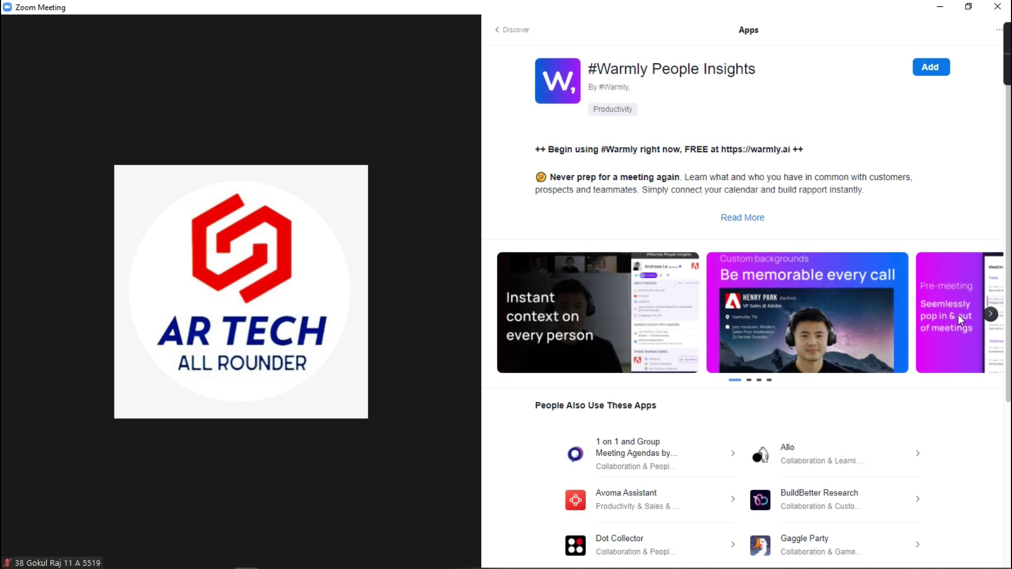
{"action": "left_click", "coordinate": [989, 314]}
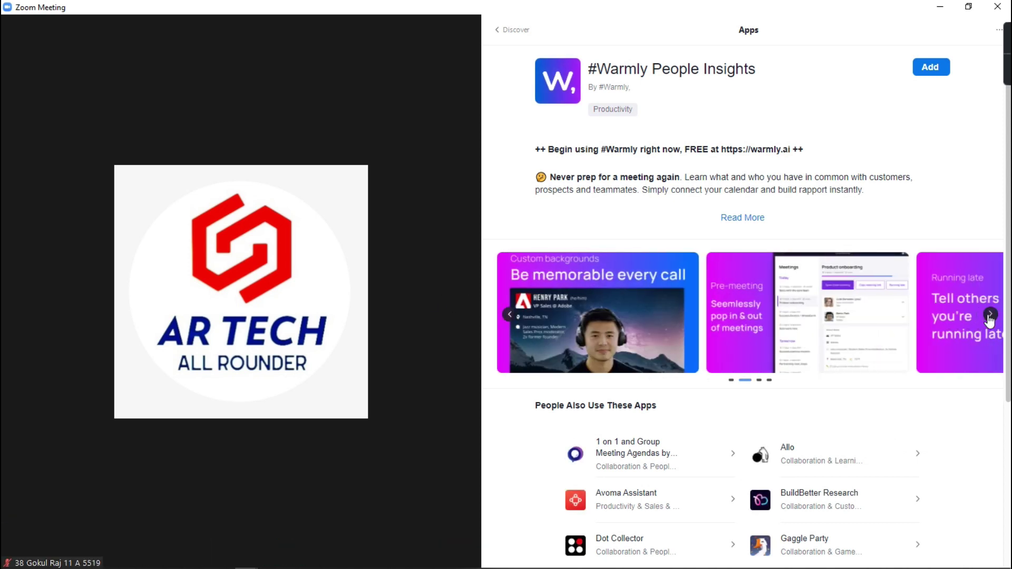
{"action": "left_click", "coordinate": [990, 316]}
{"action": "left_click", "coordinate": [989, 317]}
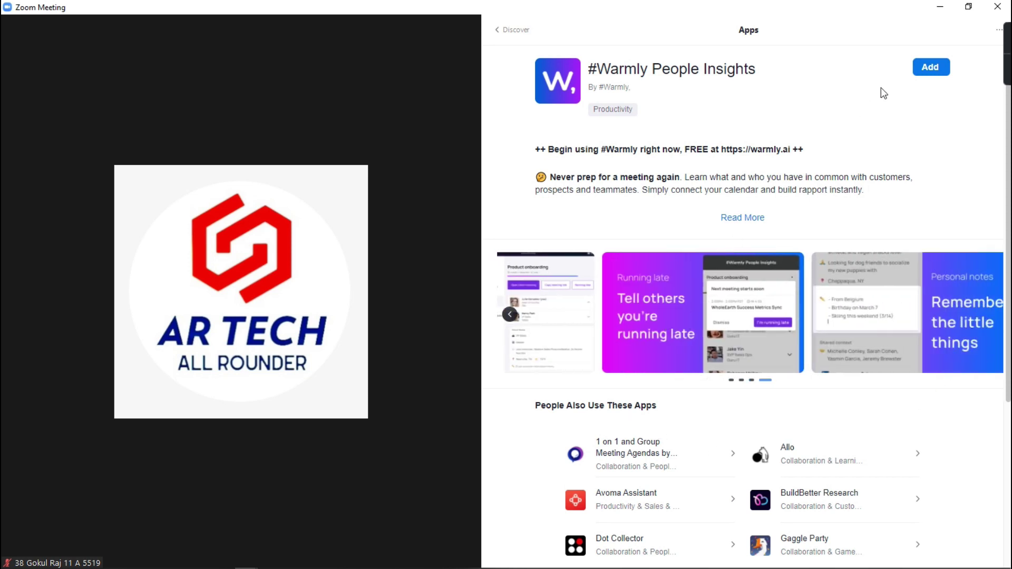
{"action": "left_click", "coordinate": [736, 224]}
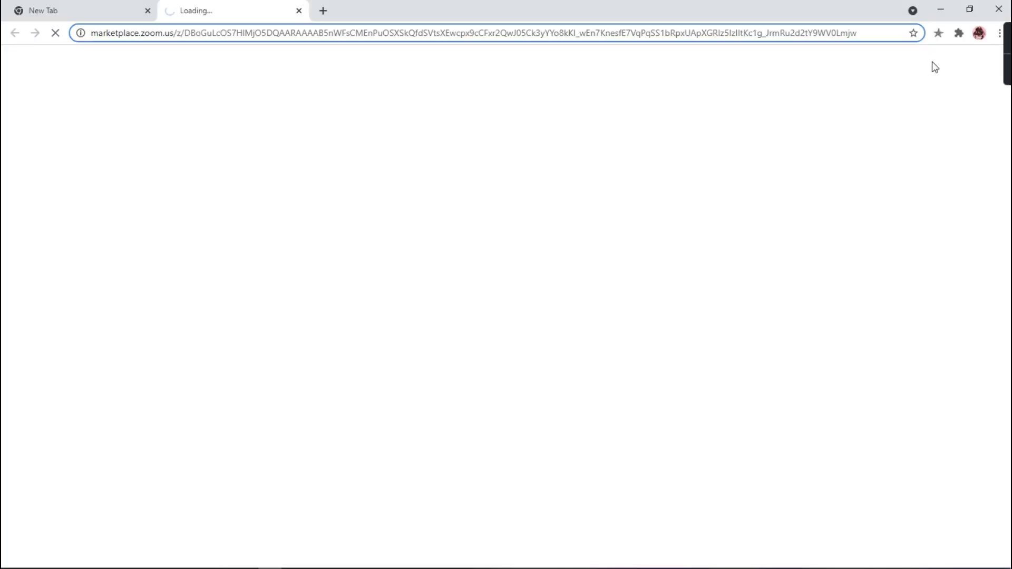
Step: Sign in with Google, authorize #Warmly People Insights, and return to Zoom Meetings
{"action": "left_click", "coordinate": [147, 10]}
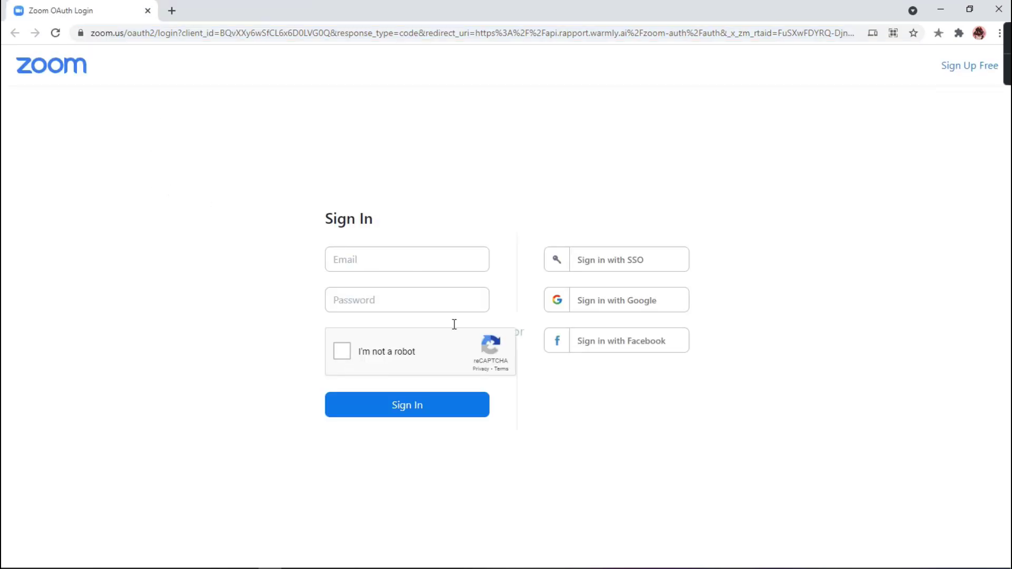
{"action": "left_click", "coordinate": [617, 299]}
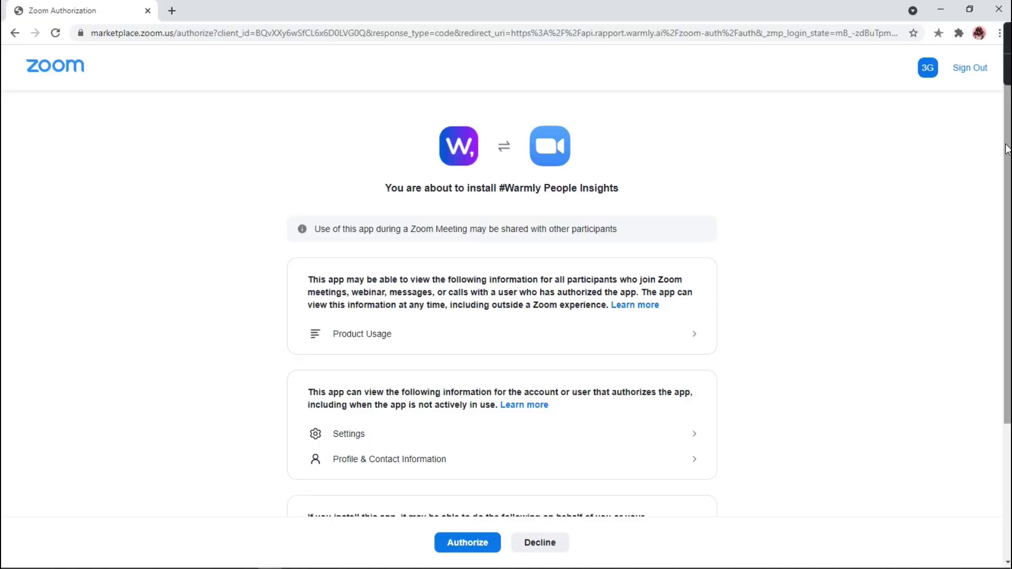
{"action": "left_click_drag", "start_coordinate": [1006, 149], "coordinate": [1007, 287]}
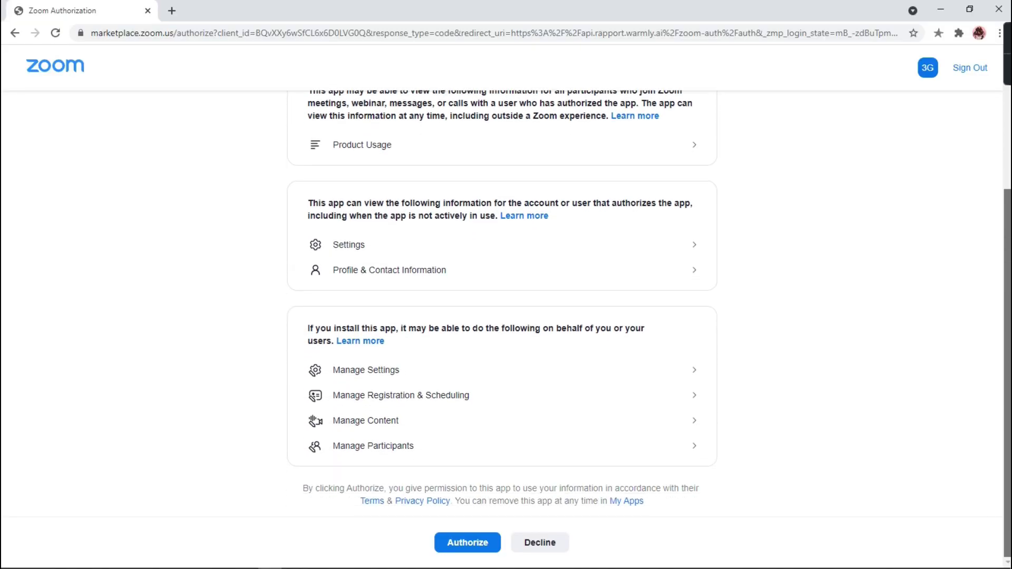
{"action": "left_click", "coordinate": [466, 546]}
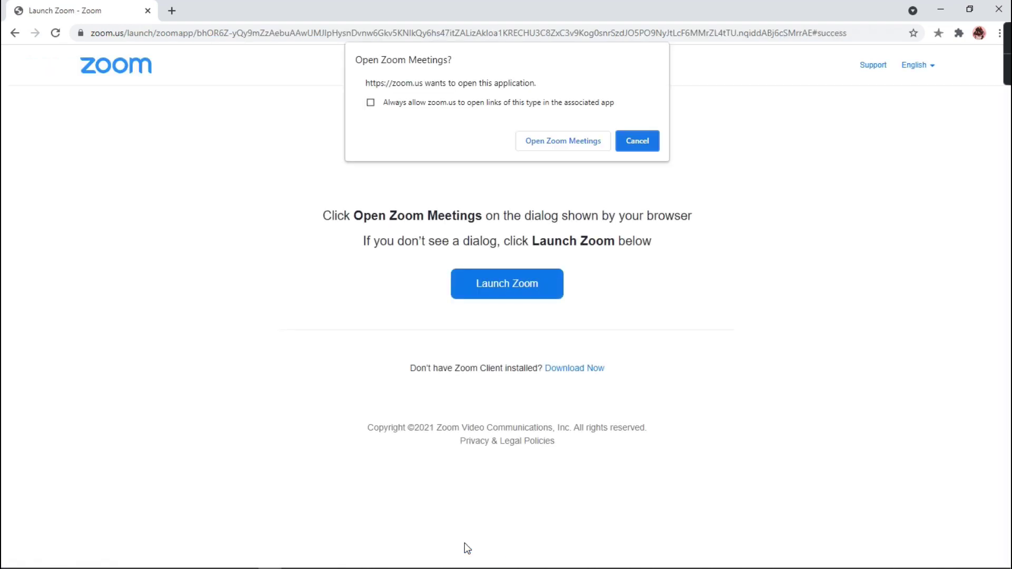
{"action": "left_click", "coordinate": [582, 138]}
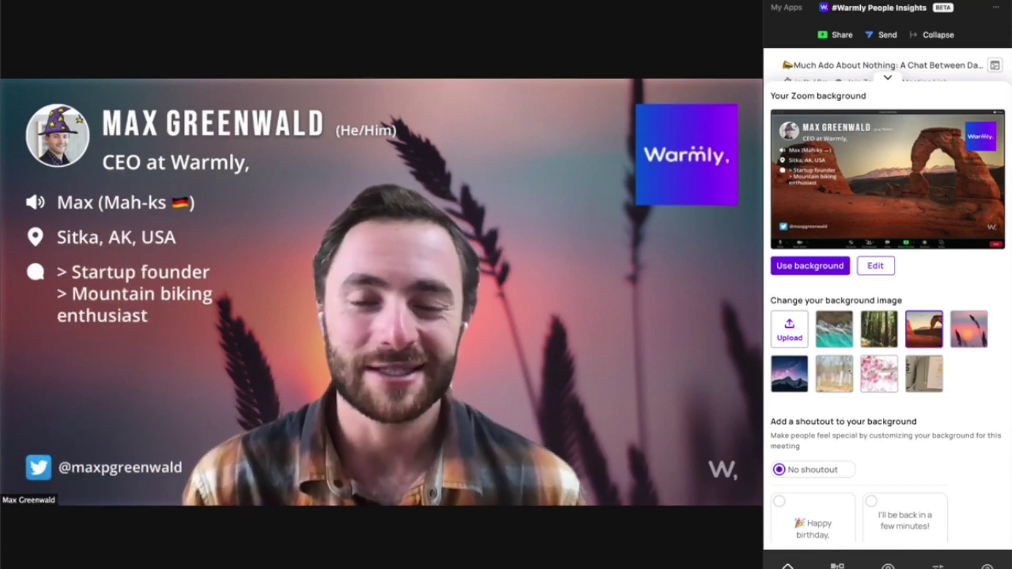
Step: Apply the cherry-blossom Warmly background with a message-only welcome shoutout
{"action": "left_click", "coordinate": [875, 266]}
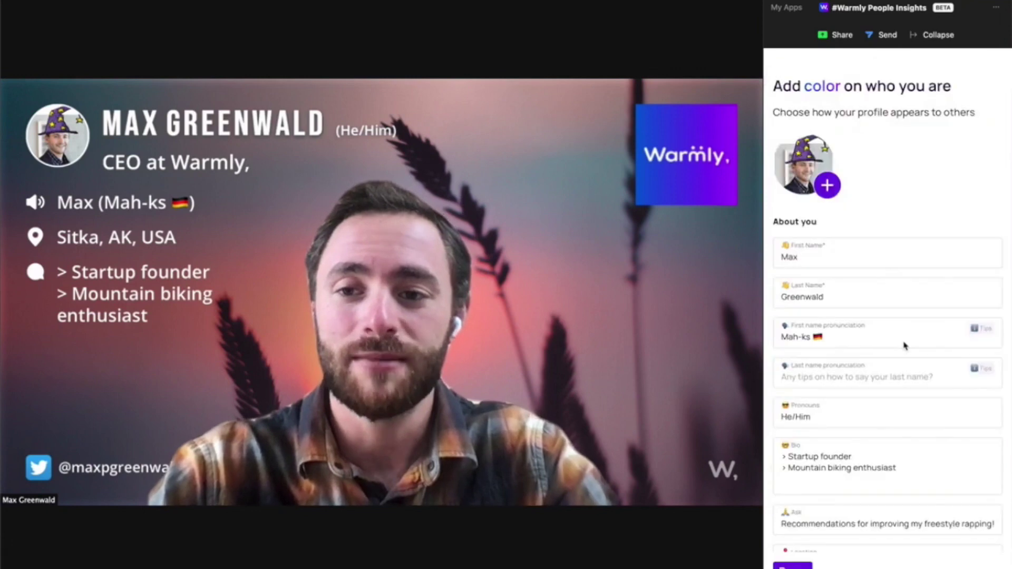
{"action": "left_click", "coordinate": [874, 356]}
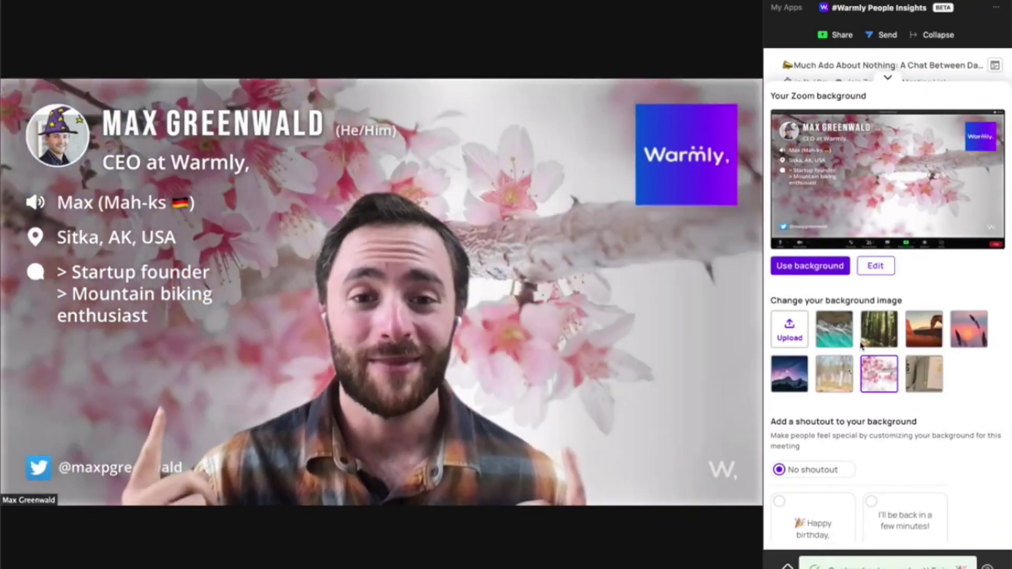
{"action": "scroll", "coordinate": [915, 451], "scroll_direction": "down", "scroll_amount": 3}
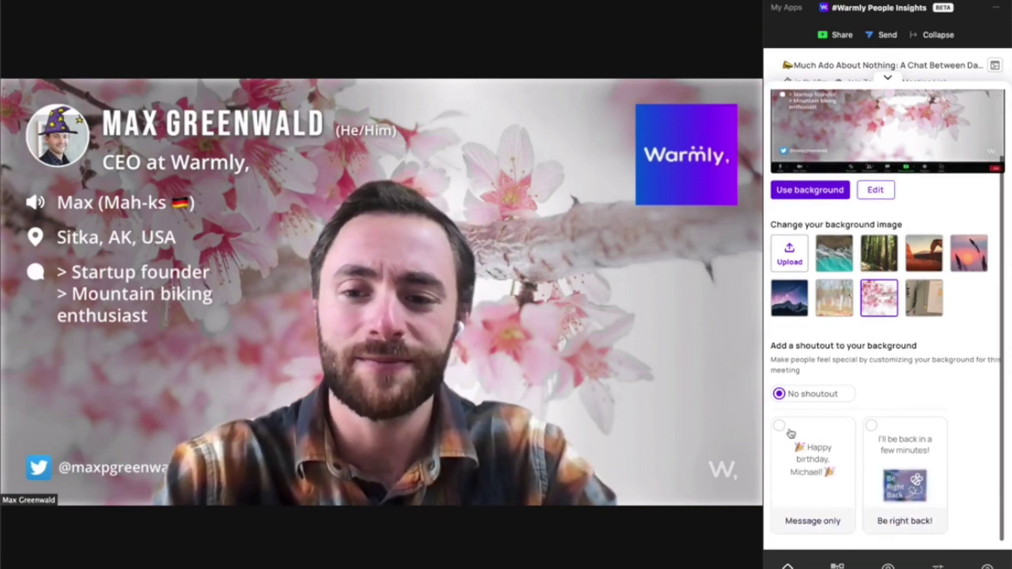
{"action": "left_click", "coordinate": [804, 449]}
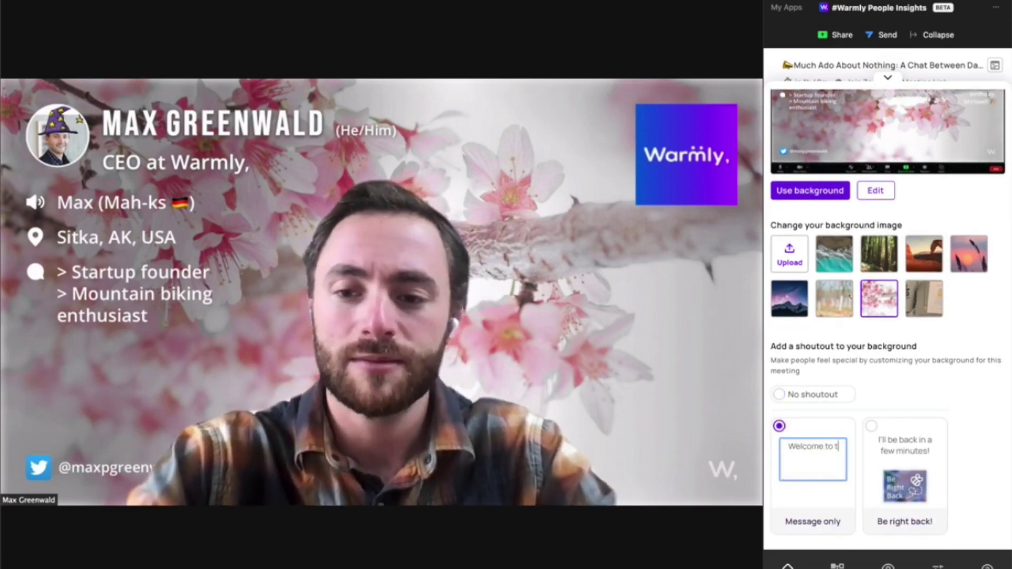
{"action": "left_click", "coordinate": [808, 265]}
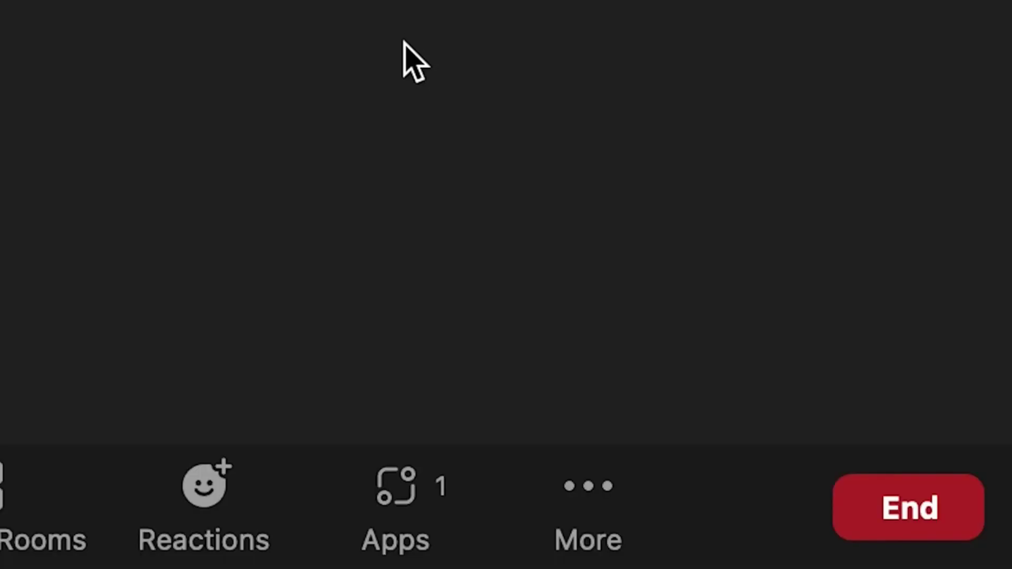
{"action": "left_click", "coordinate": [397, 537]}
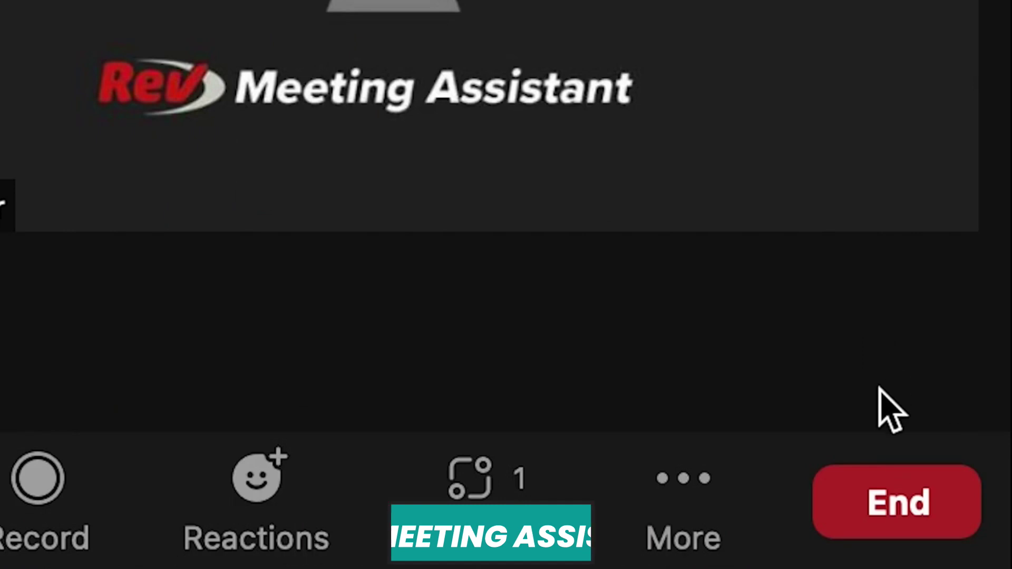
Step: Cancel ending the meeting and open the Rev Meeting Assistant transcript from Apps
{"action": "left_click", "coordinate": [722, 547]}
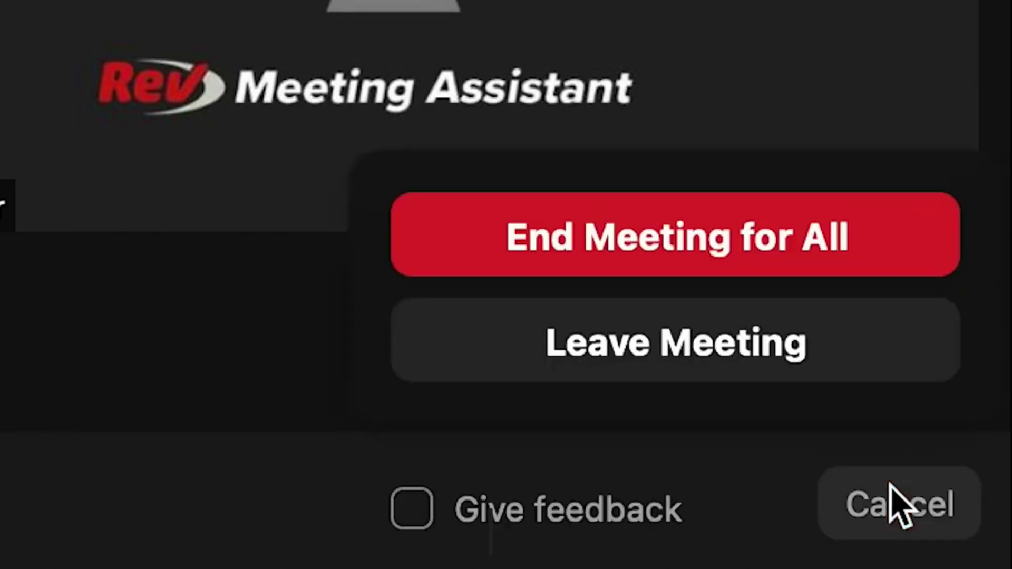
{"action": "left_click", "coordinate": [621, 473]}
{"action": "left_click", "coordinate": [400, 540]}
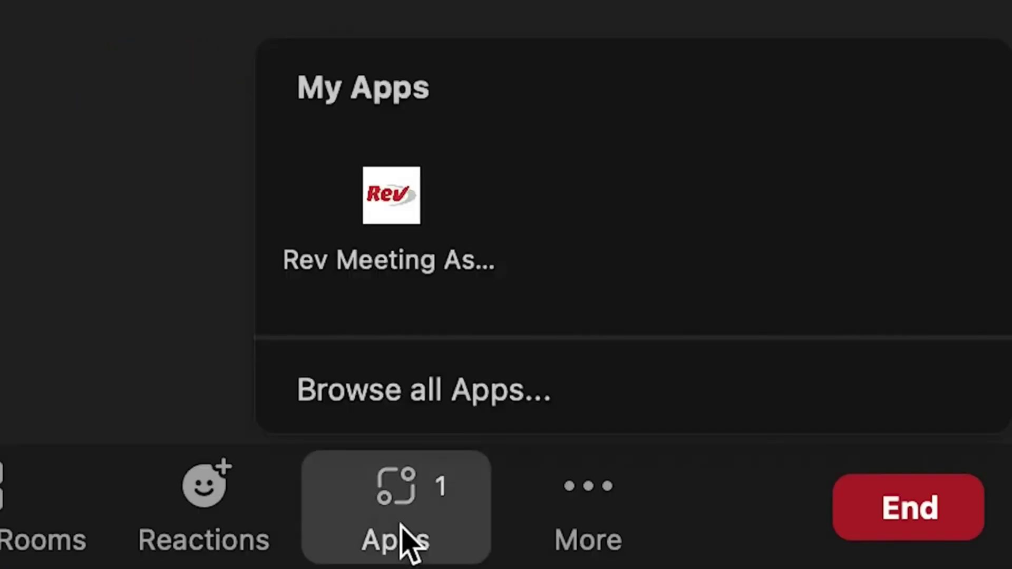
{"action": "left_click", "coordinate": [400, 268]}
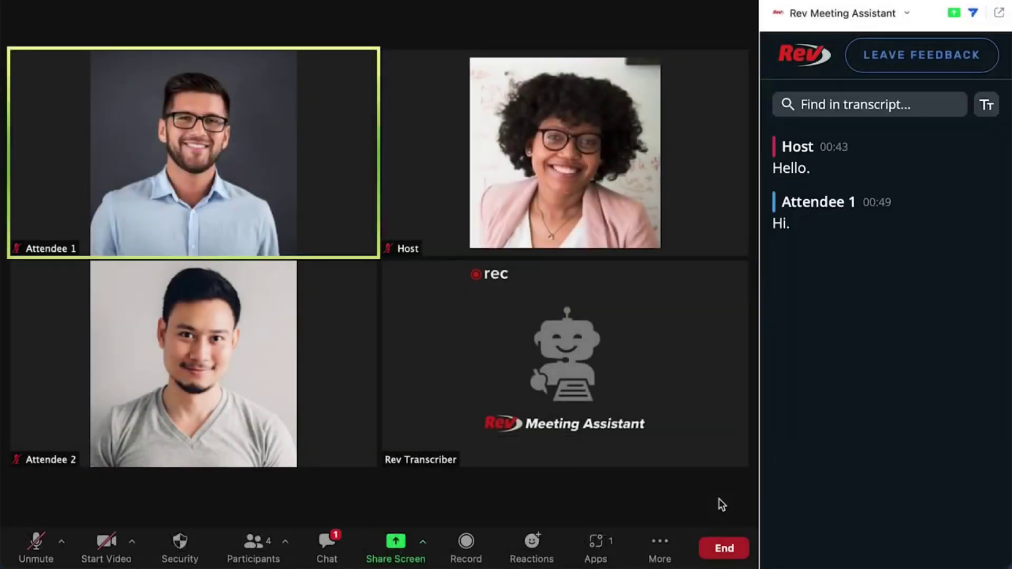